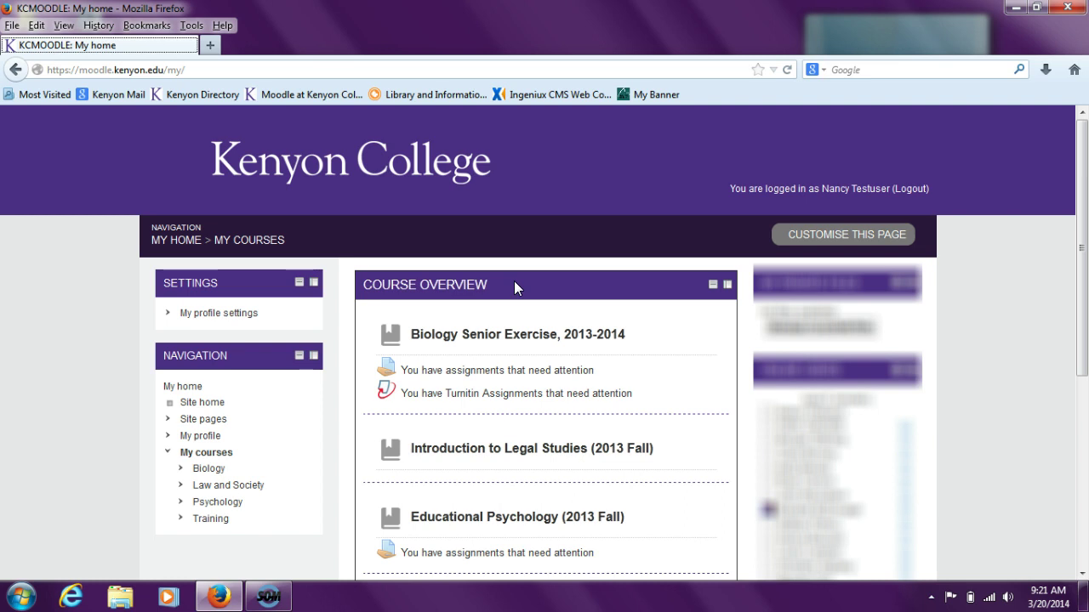
Step: Open the Assignments and Grading course from the My home course overview
{"action": "left_click_drag", "start_coordinate": [1078, 180], "coordinate": [1075, 274]}
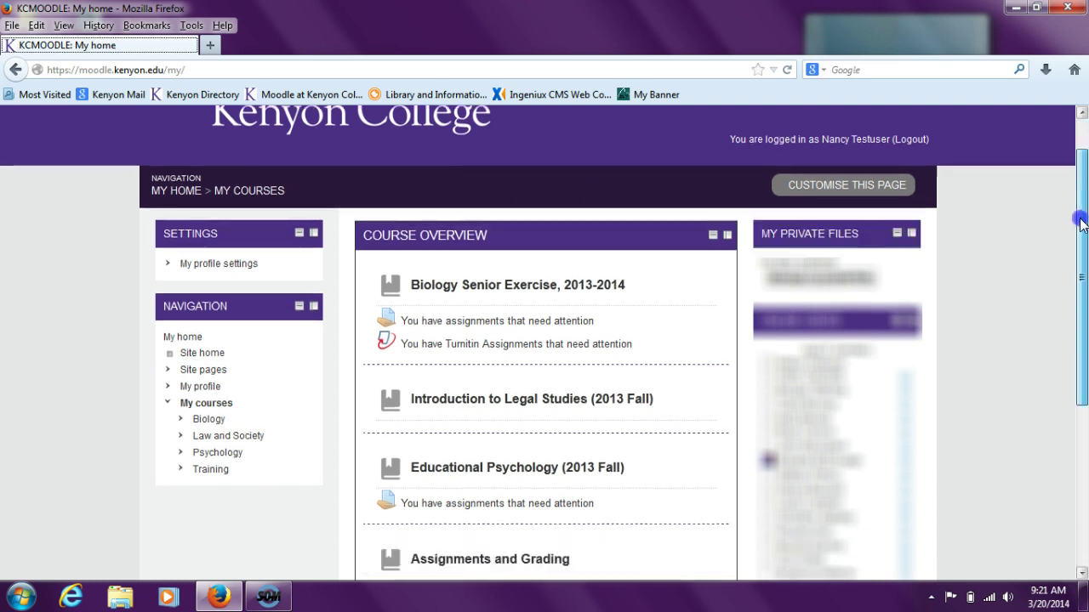
{"action": "left_click", "coordinate": [541, 462]}
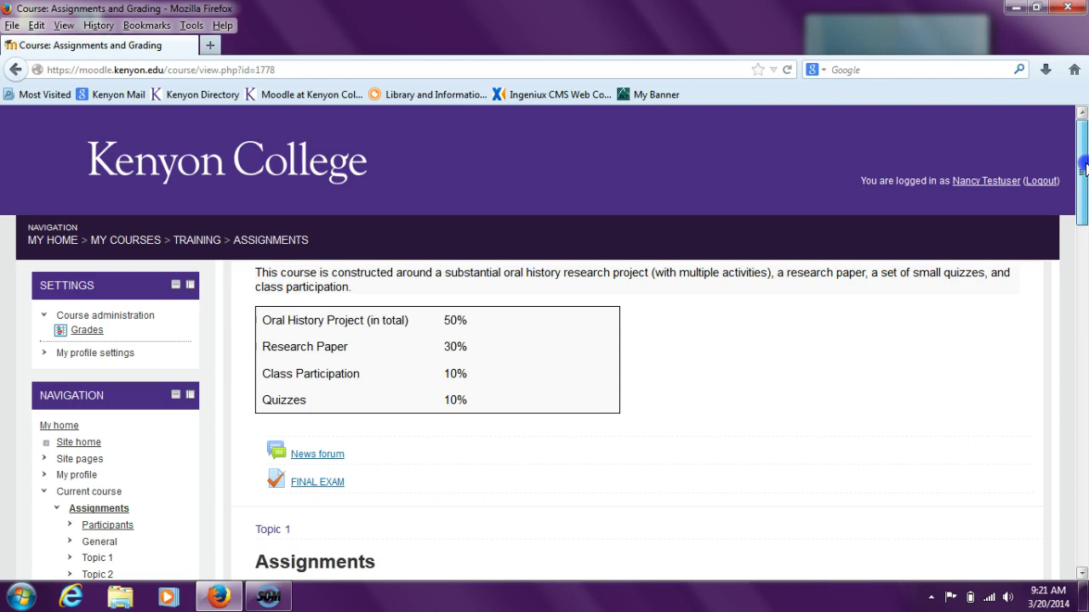
Step: Open the Reading Response 1 quiz listed under Topic 2 Quizzes
{"action": "left_click_drag", "start_coordinate": [1084, 168], "coordinate": [1084, 305]}
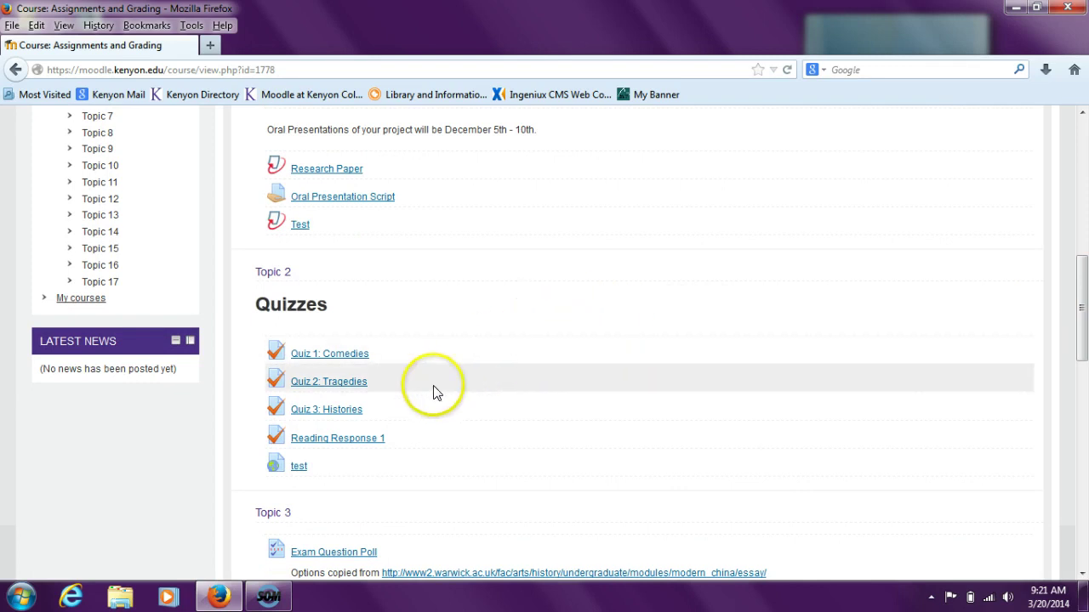
{"action": "left_click", "coordinate": [375, 443]}
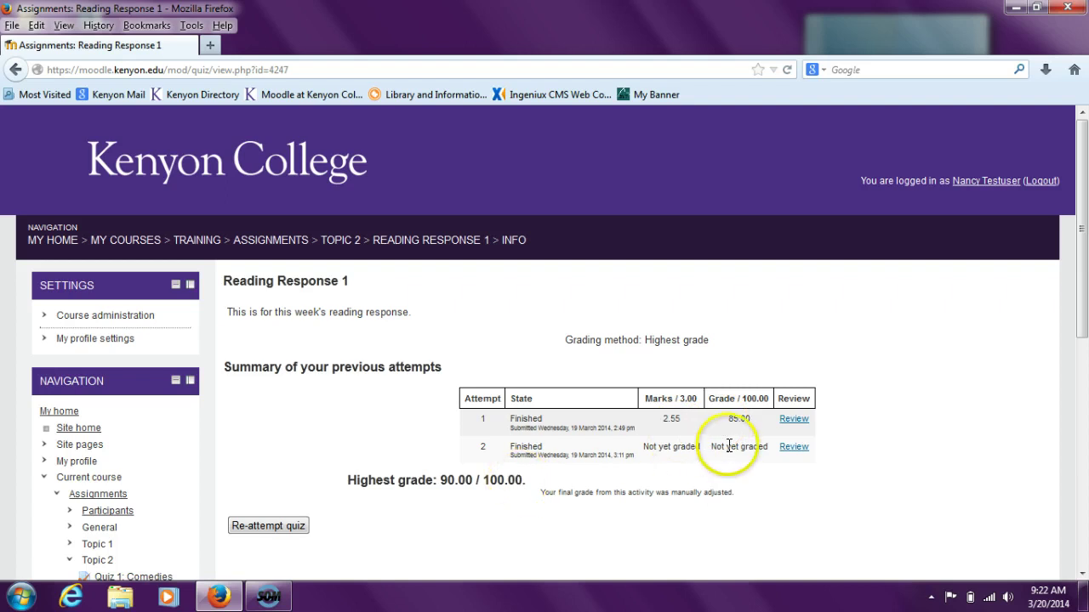
Step: Review attempt 1 of Reading Response 1, graded 85.00/100
{"action": "left_click", "coordinate": [795, 422]}
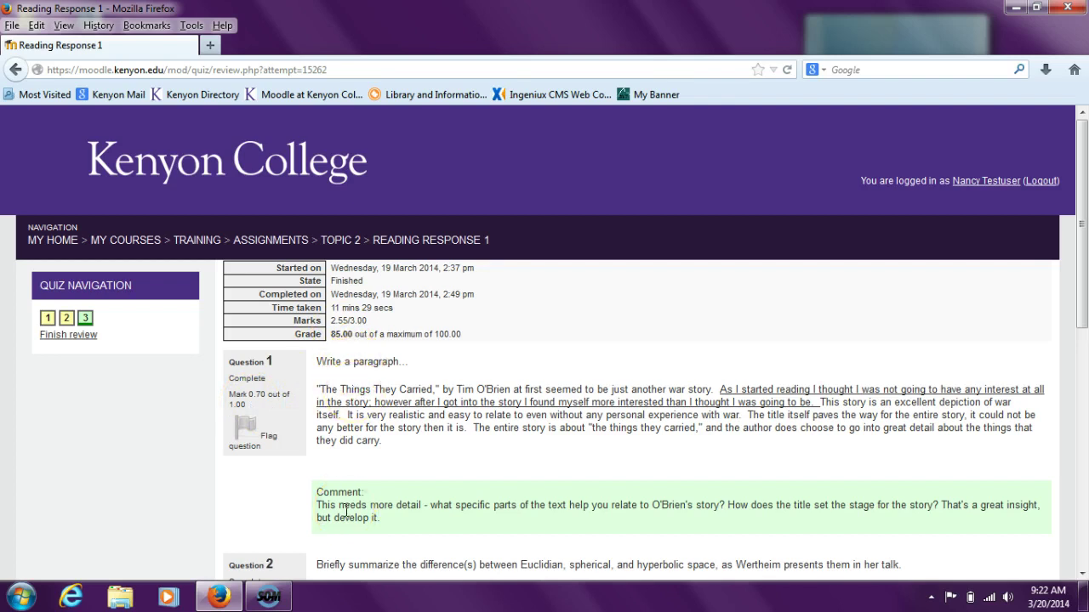
Step: Unflag Question 1, read the feedback through Question 3, and finish the review
{"action": "left_click", "coordinate": [247, 425]}
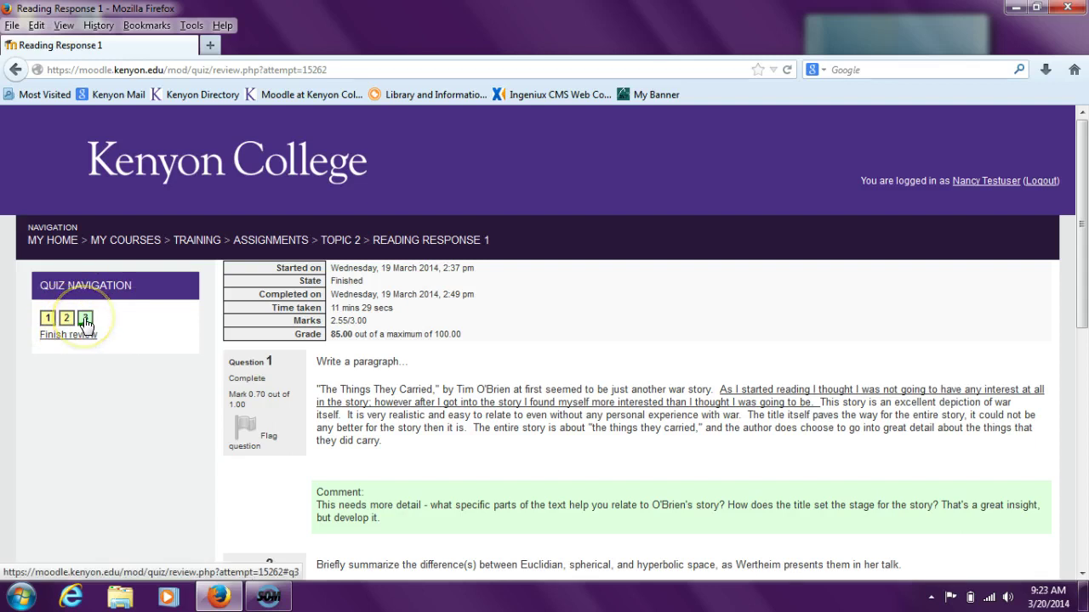
{"action": "left_click", "coordinate": [85, 319]}
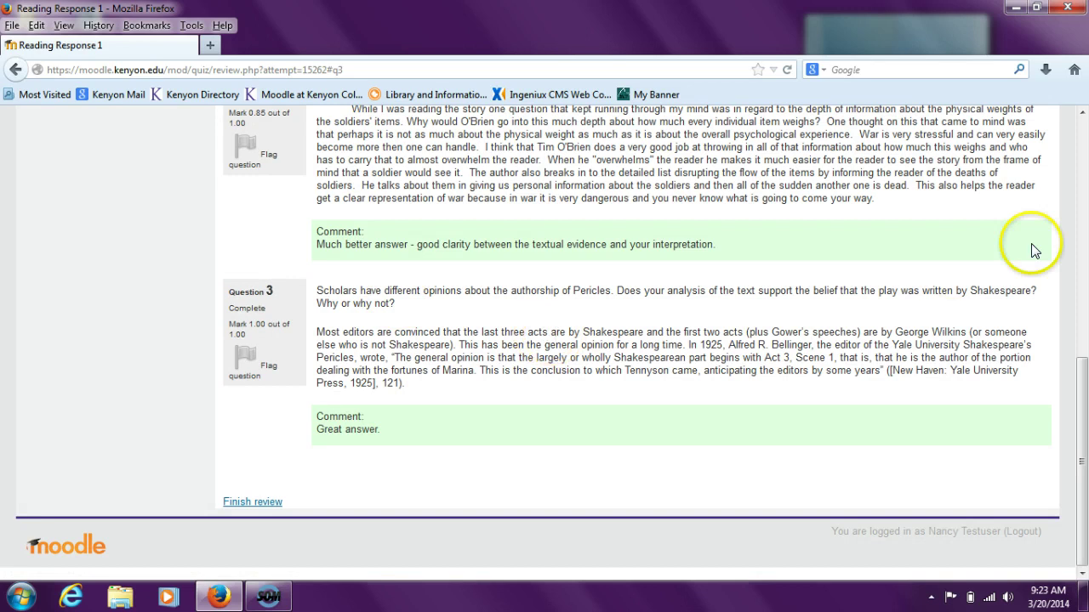
{"action": "left_click", "coordinate": [1082, 255]}
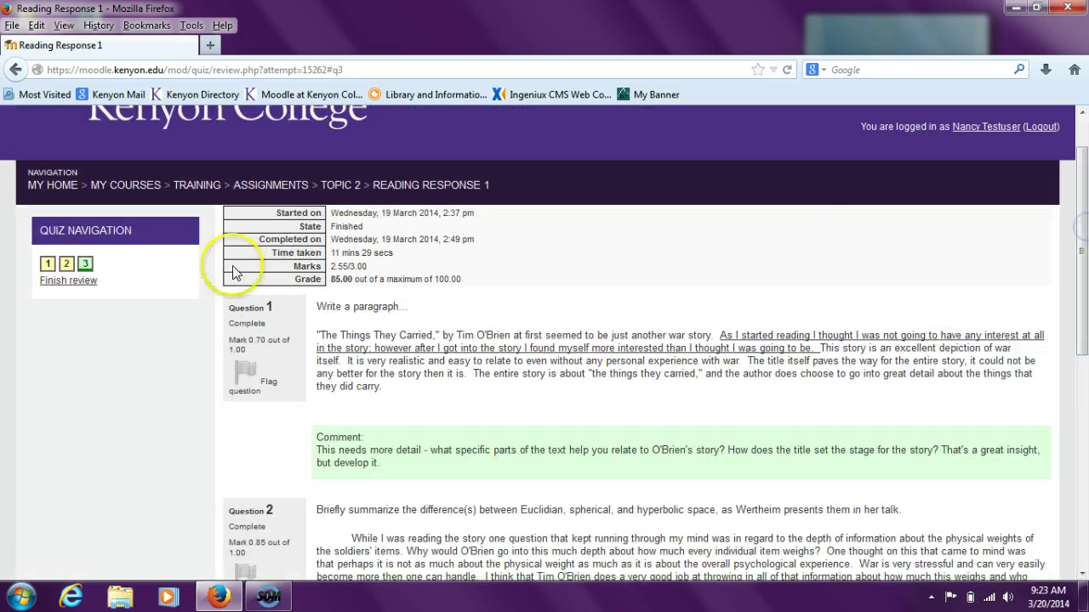
{"action": "left_click", "coordinate": [66, 288]}
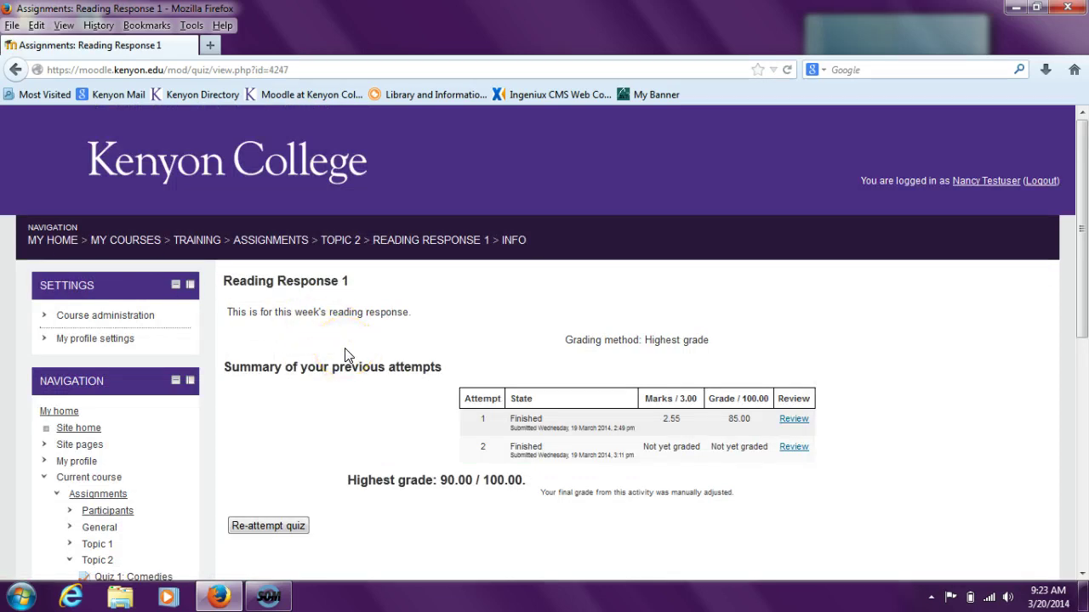
Step: Re-attempt the Reading Response 1 quiz
{"action": "left_click", "coordinate": [281, 533]}
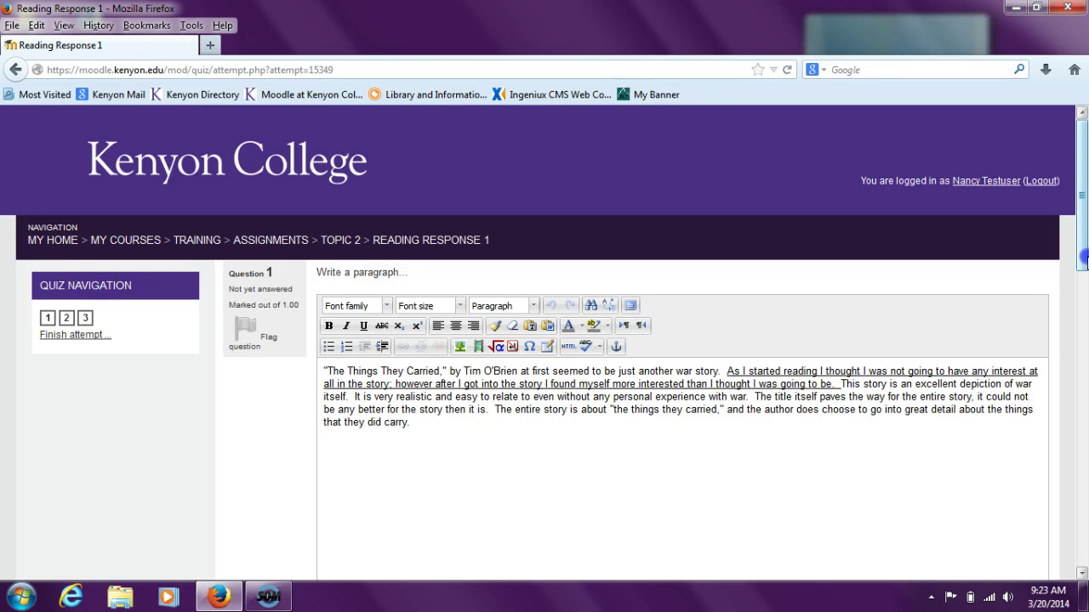
Step: Work through the Question 1–3 essay answers and continue to the attempt summary
{"action": "scroll", "coordinate": [1074, 321], "scroll_direction": "down", "scroll_amount": 15}
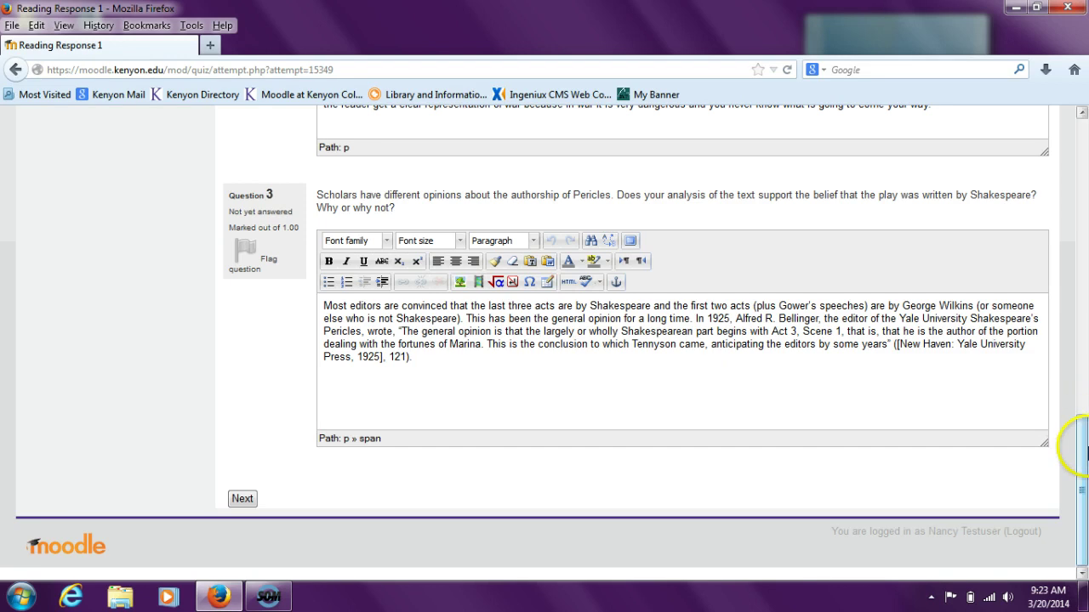
{"action": "left_click_drag", "start_coordinate": [1080, 437], "coordinate": [1082, 170]}
{"action": "left_click", "coordinate": [721, 478]}
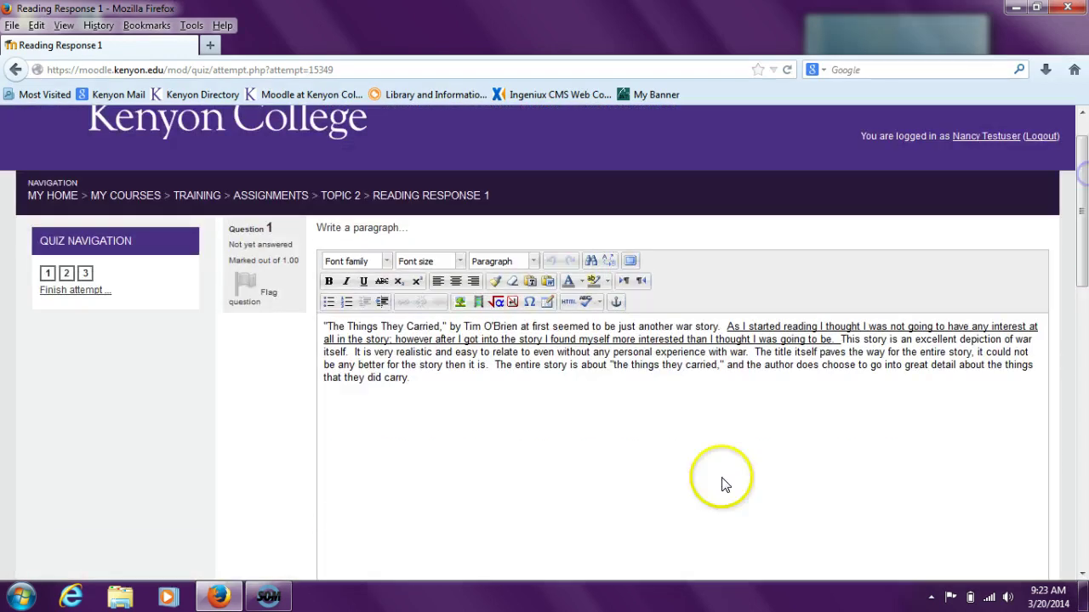
{"action": "left_click", "coordinate": [1081, 460]}
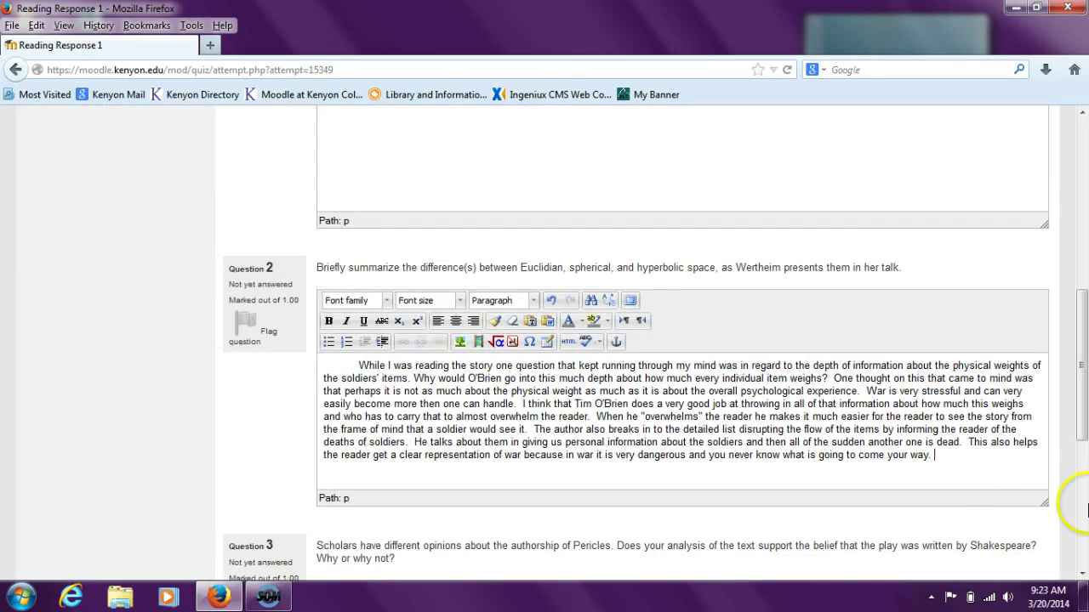
{"action": "left_click", "coordinate": [1079, 504]}
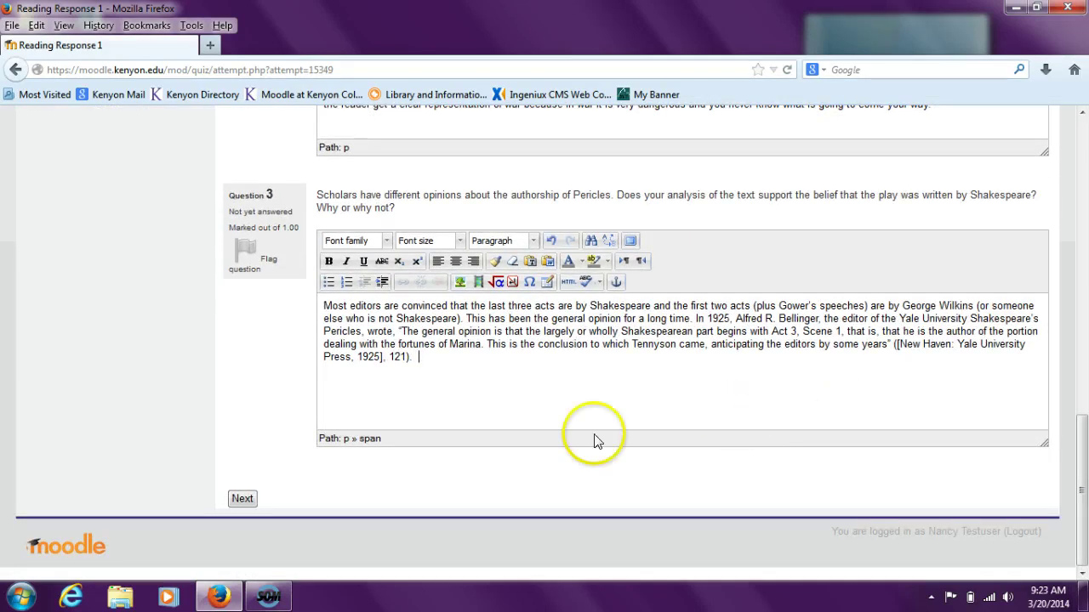
{"action": "left_click", "coordinate": [236, 501]}
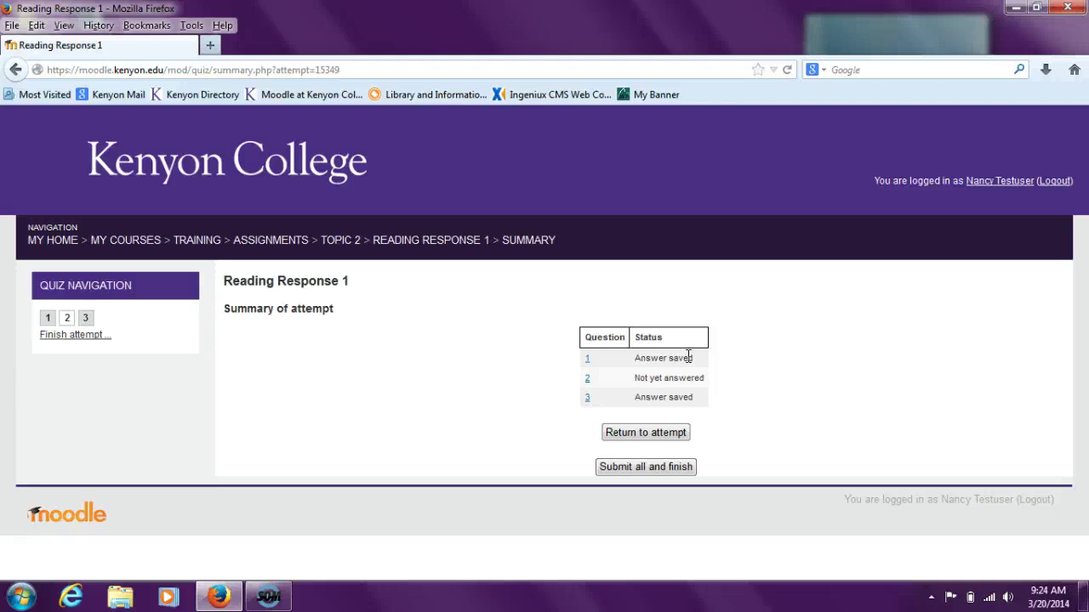
Step: Choose Submit all and finish on the attempt summary, raising the lock-answers warning
{"action": "left_click", "coordinate": [664, 469]}
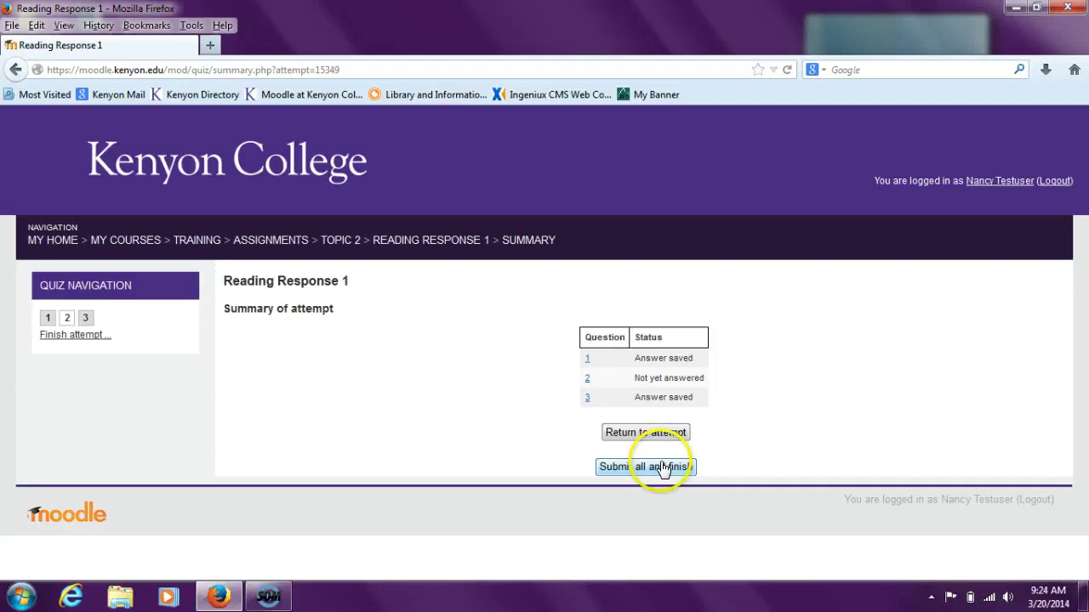
{"action": "left_click", "coordinate": [662, 467]}
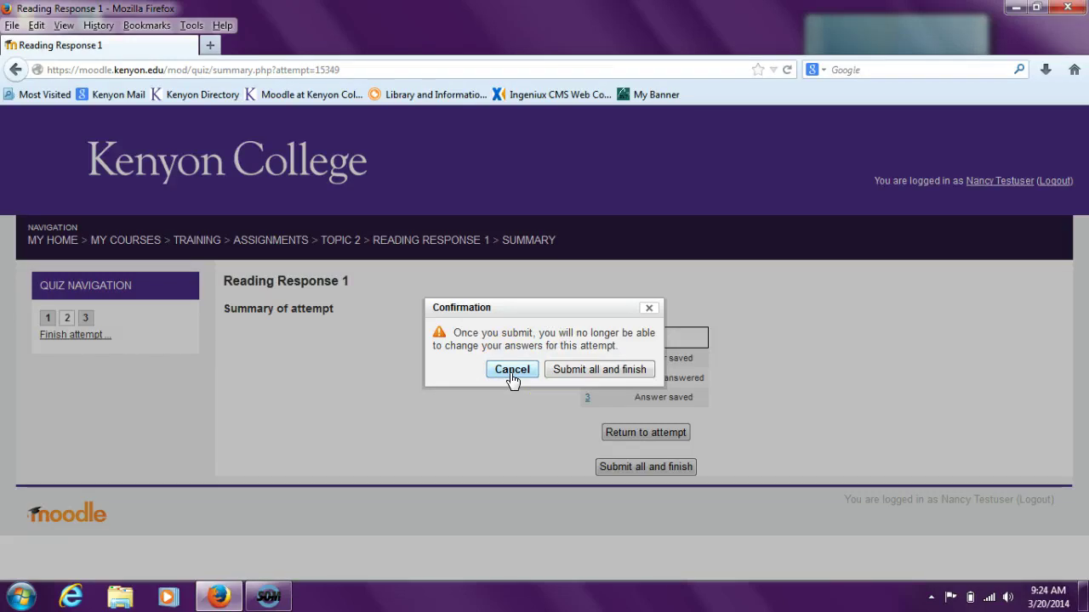
Step: Confirm final submission of the new attempt in the Confirmation dialog
{"action": "left_click", "coordinate": [572, 375]}
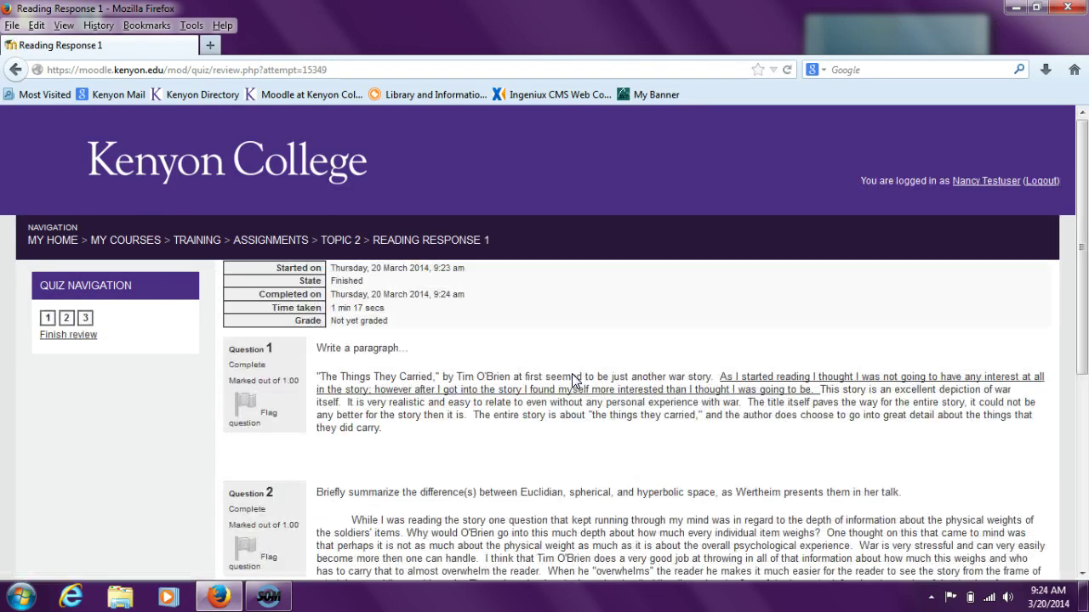
Step: Finish reviewing the submitted attempt to go back to the Reading Response 1 page
{"action": "left_click", "coordinate": [57, 337]}
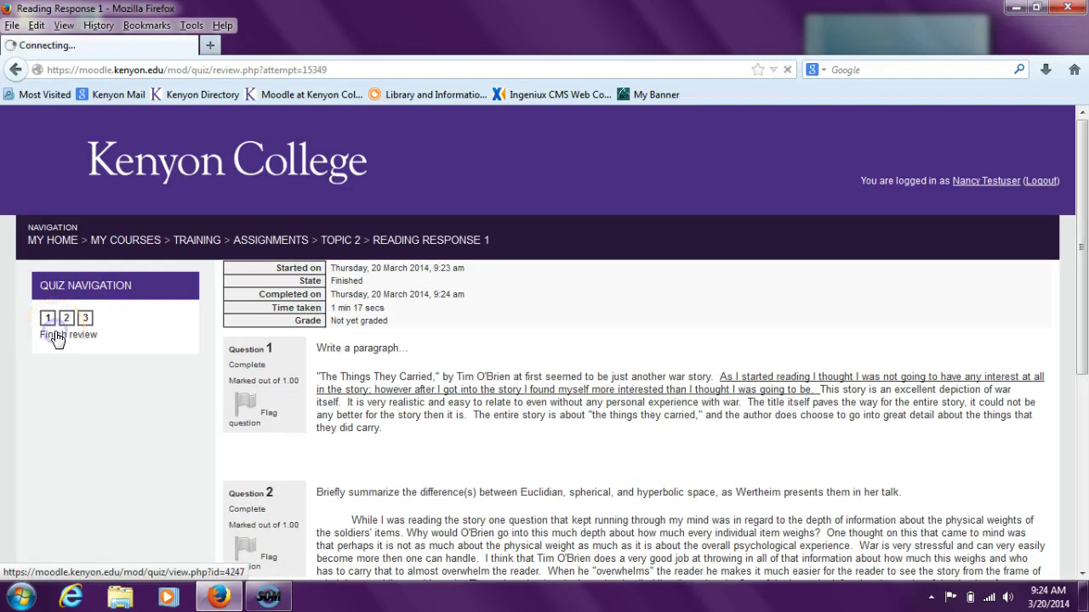